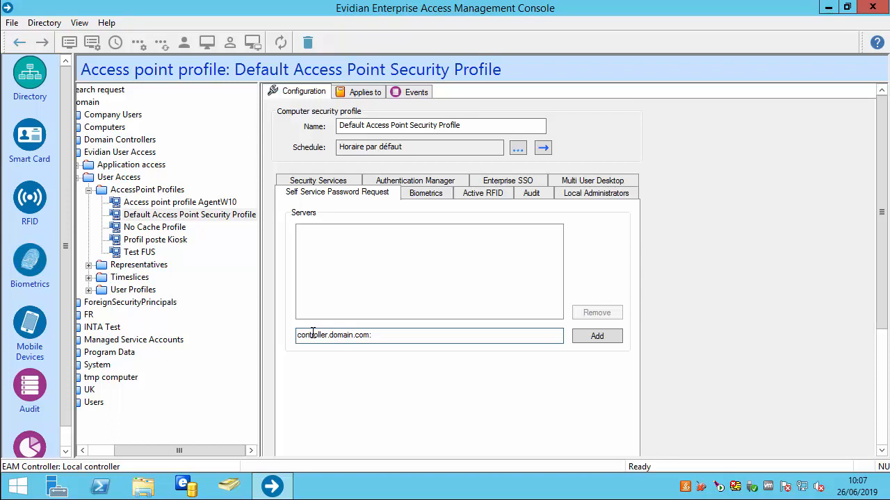
Add controller.domain.com:9765 to the Default Access Point profile's server list and apply it
type("9765")
left_click(593, 338)
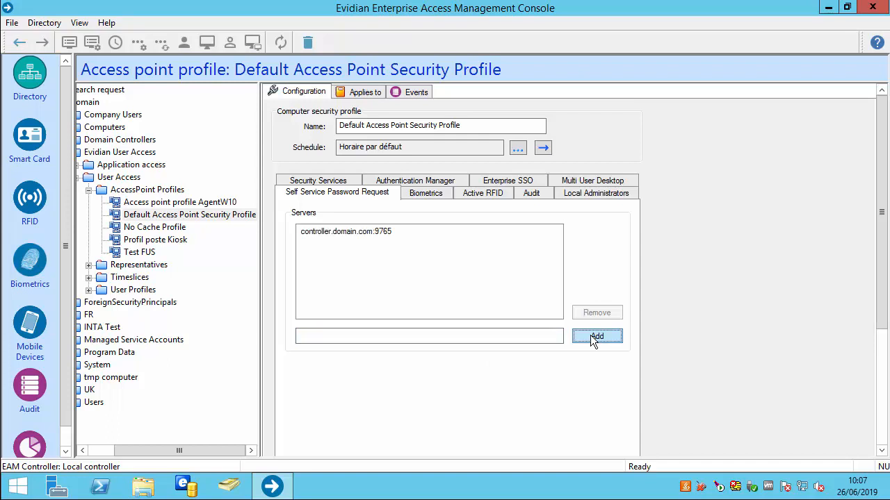
scroll(881, 291, "down", 3)
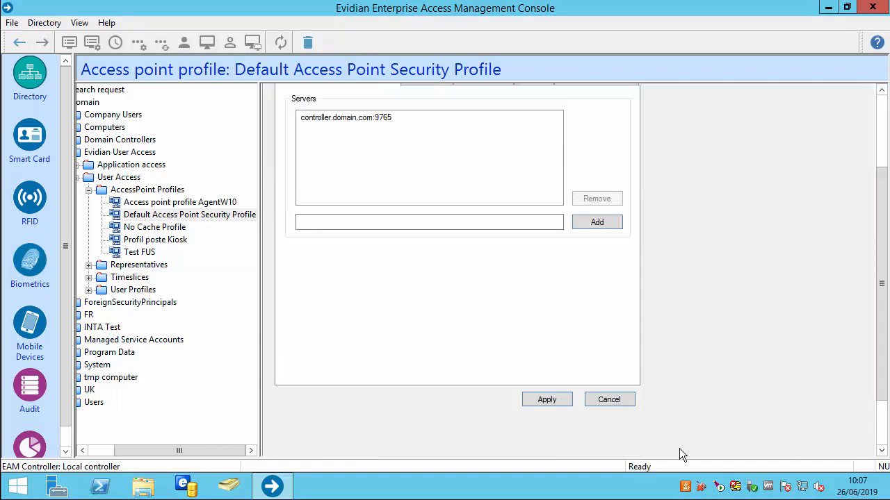
left_click(549, 396)
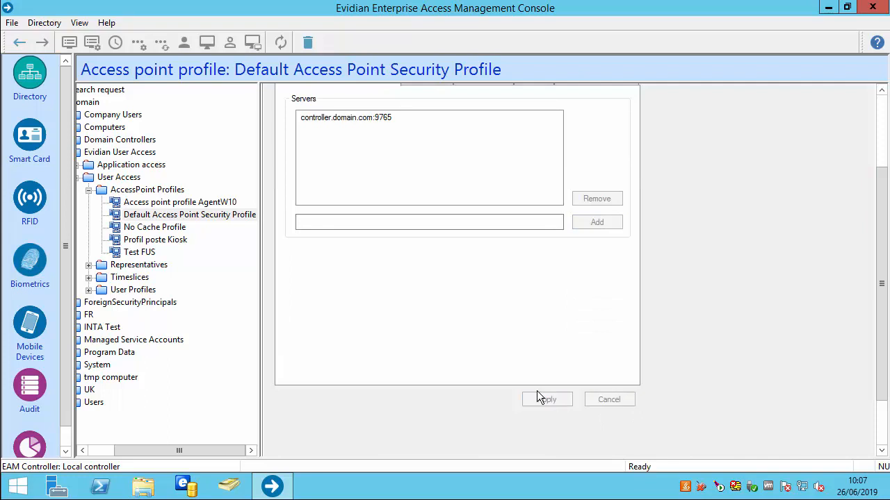
left_click(89, 289)
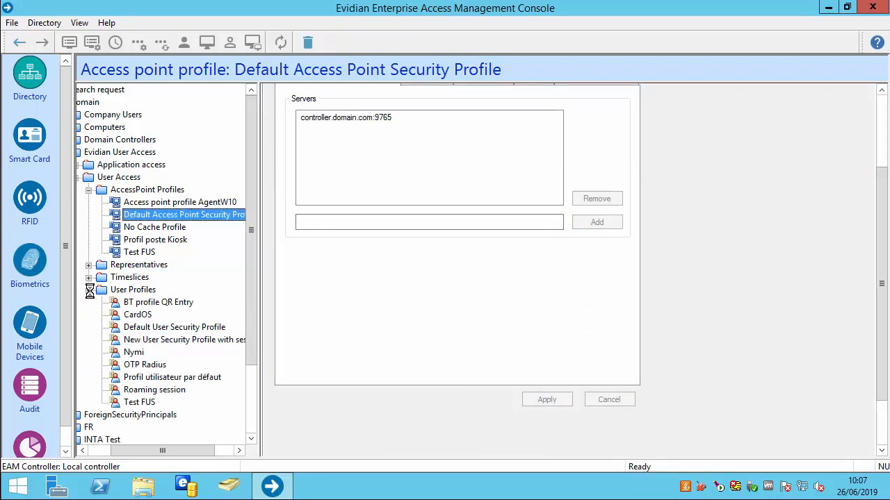
Set Self Service Password Request availability to Always available on the Default User Security Profile
left_click(148, 329)
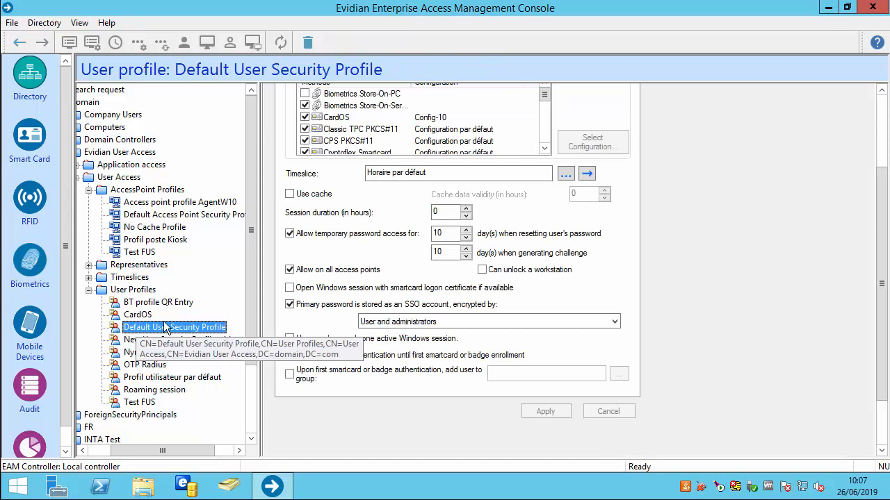
left_click_drag(881, 174, 873, 116)
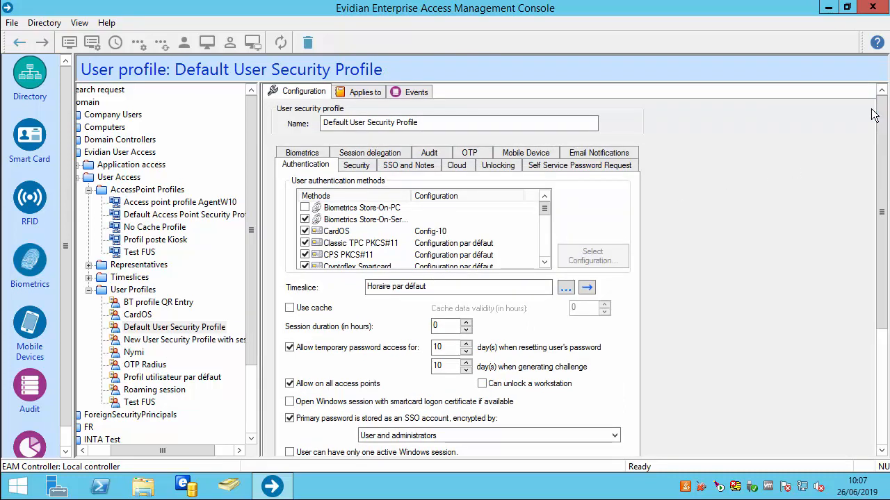
left_click(602, 169)
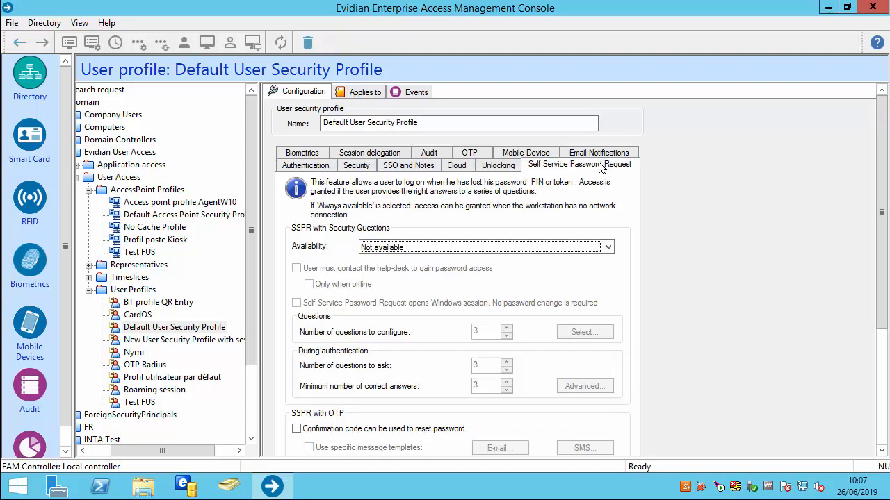
left_click(464, 246)
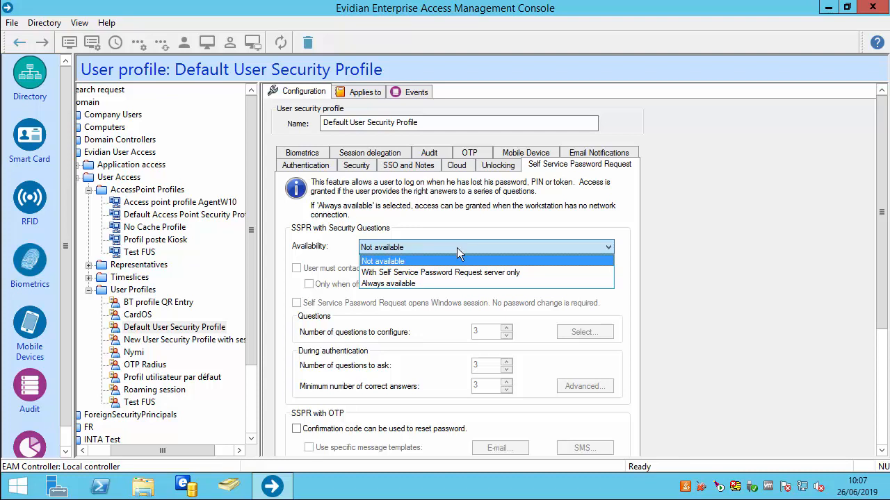
left_click(429, 284)
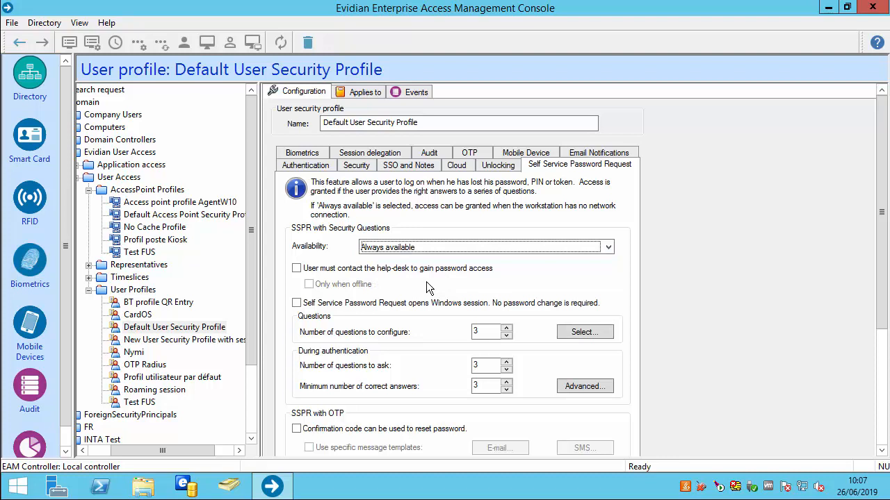
left_click(574, 334)
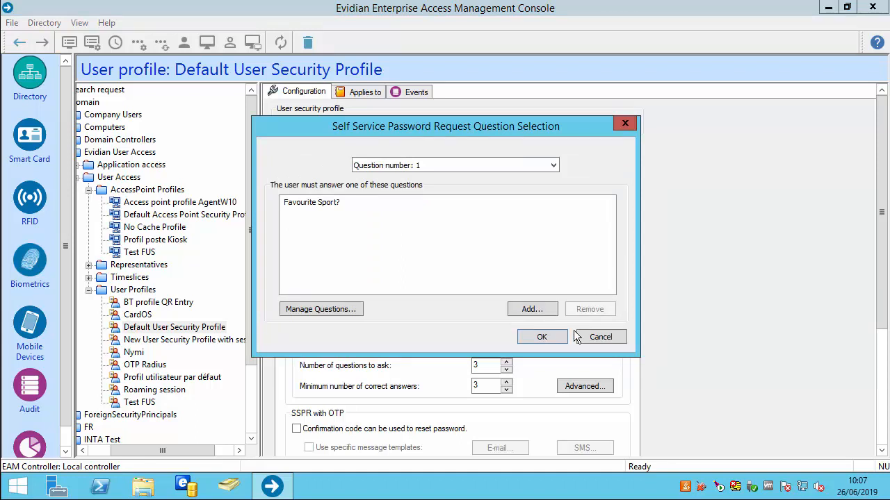
Add the French translation 'Quel est votre film préféré' to the Favourite Movie? question and save it
left_click(336, 312)
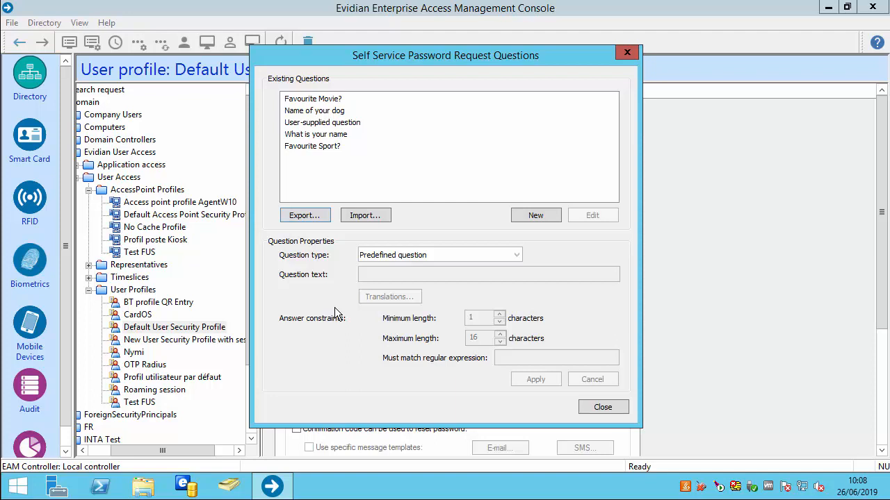
left_click(304, 99)
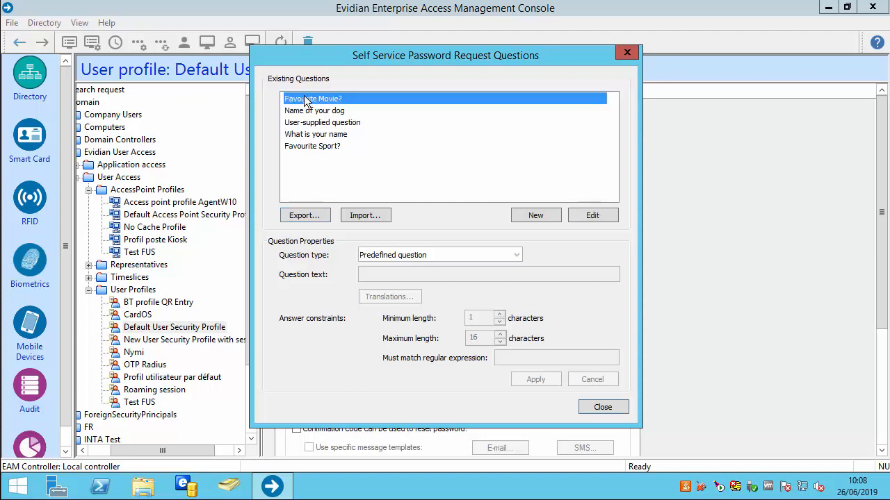
left_click(592, 213)
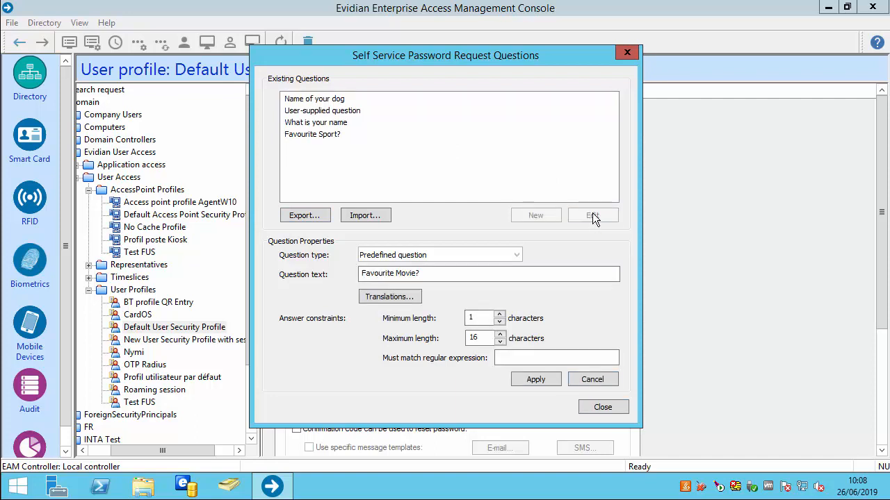
left_click(403, 304)
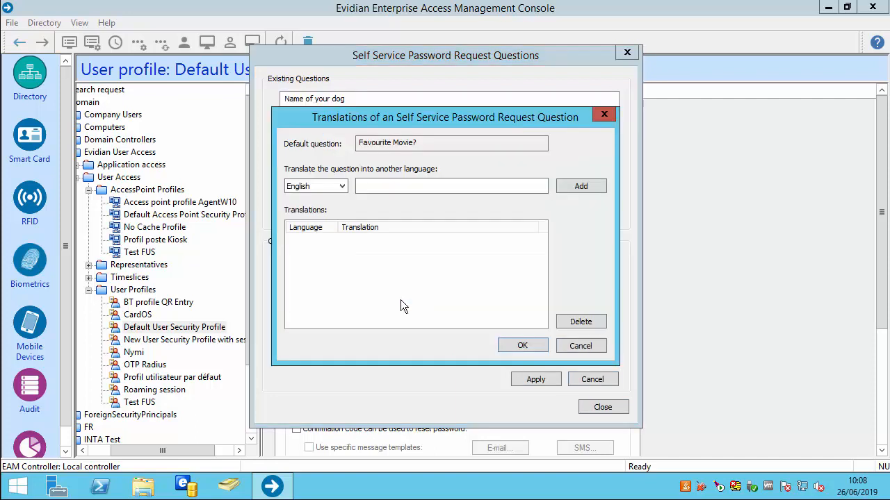
left_click(316, 186)
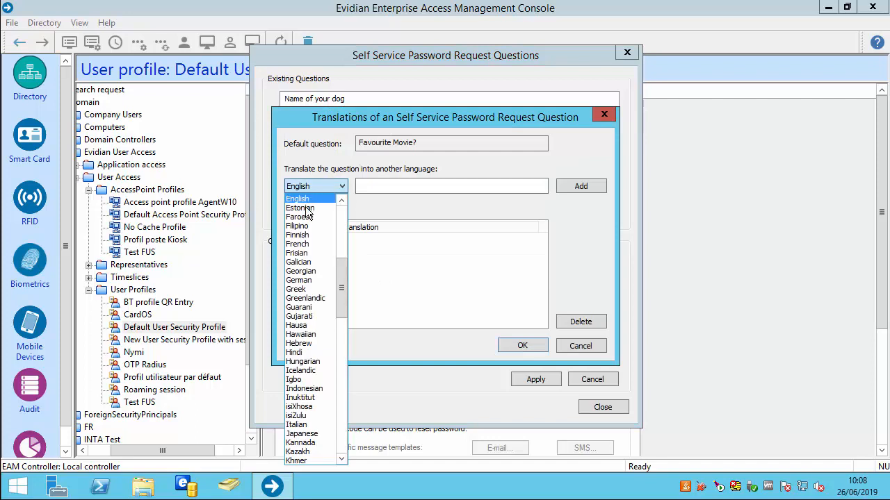
left_click(307, 246)
left_click(389, 187)
type("Quel est votre ")
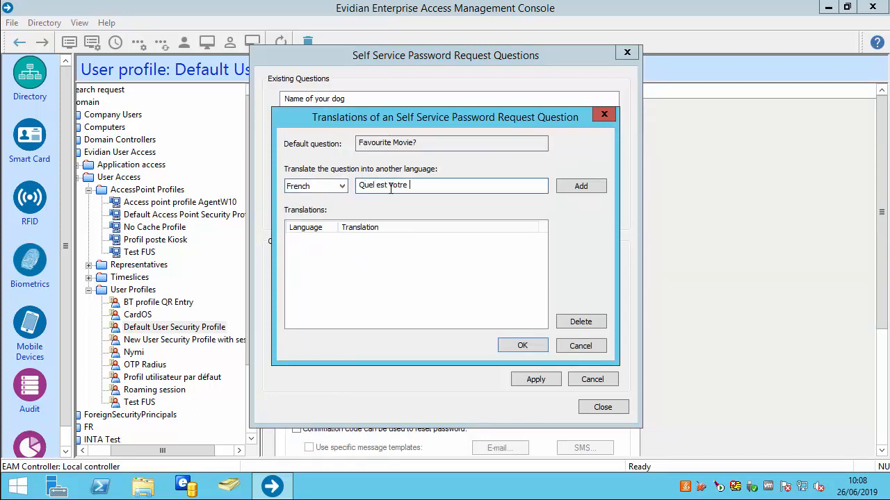
type("film préféré")
left_click(582, 192)
left_click(521, 343)
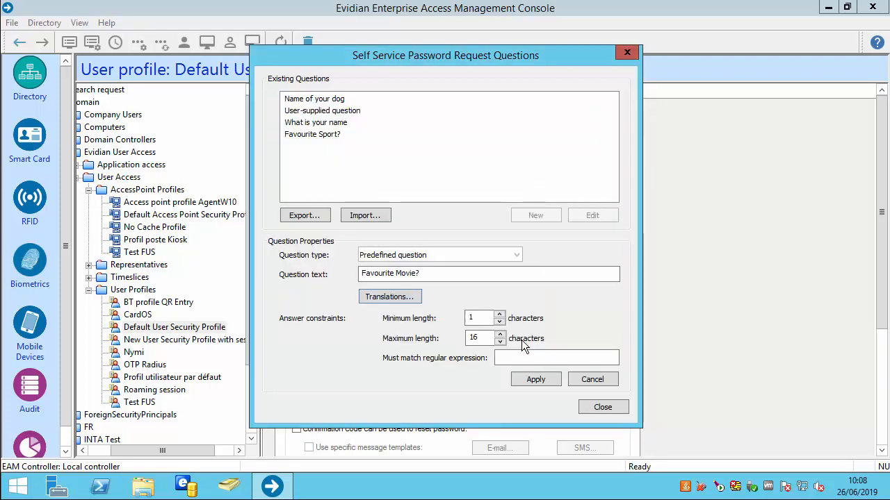
left_click(526, 377)
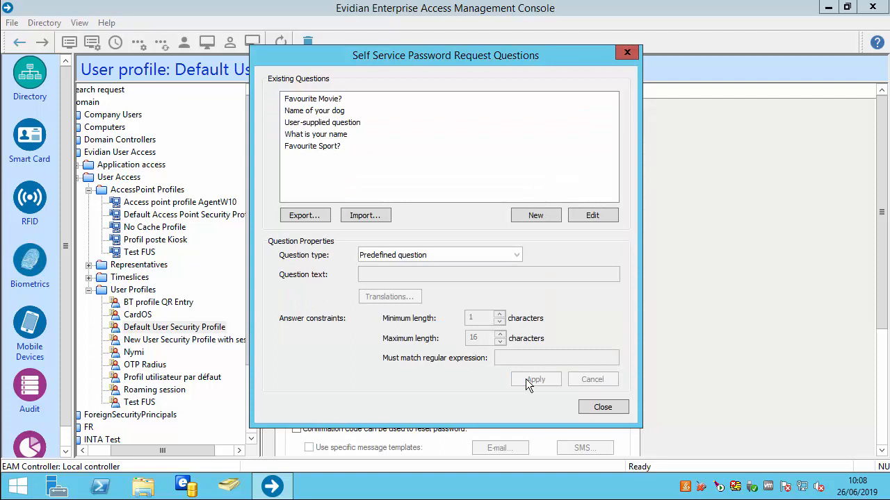
left_click(594, 407)
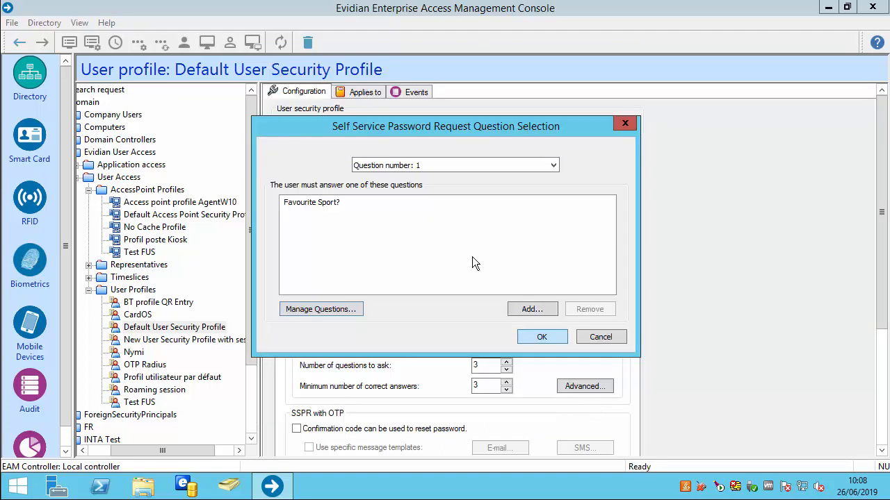
Add 'What is your name' as a possible question for question 2
left_click(411, 176)
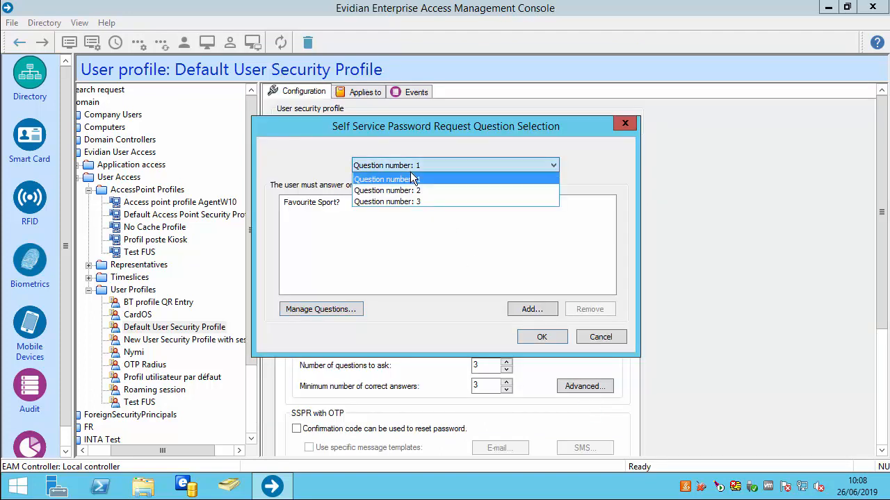
left_click(408, 189)
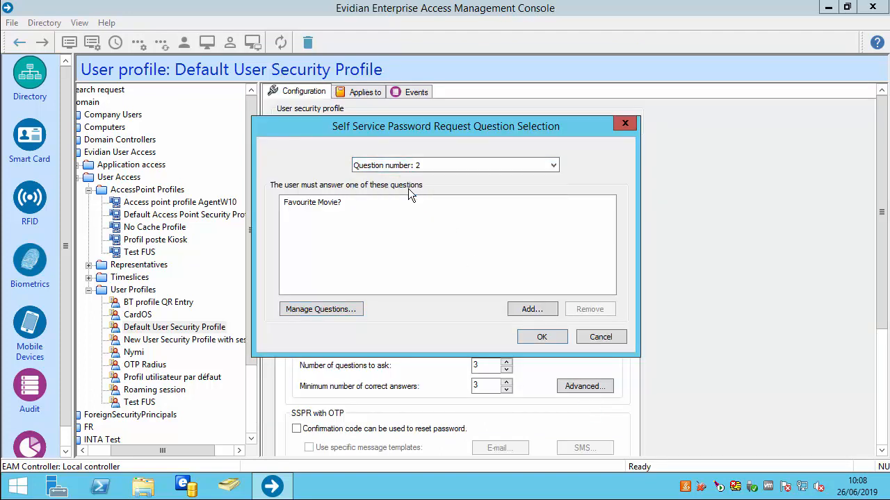
left_click(528, 310)
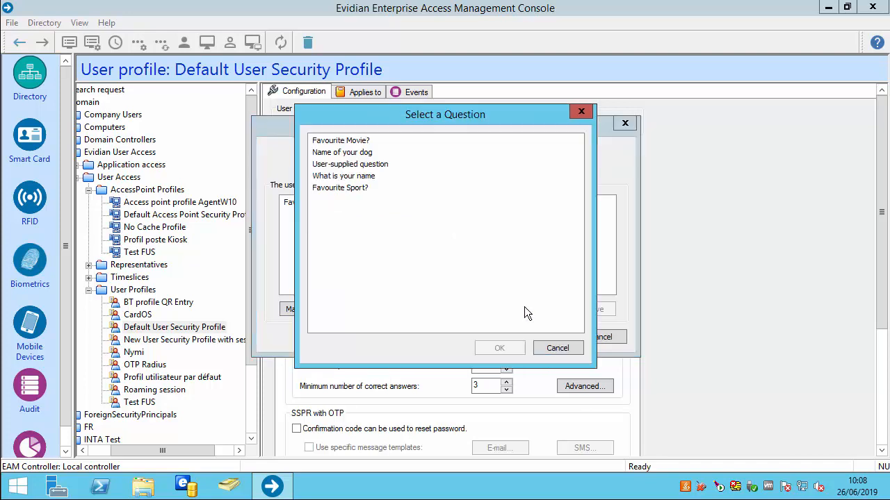
left_click(347, 178)
left_click(487, 346)
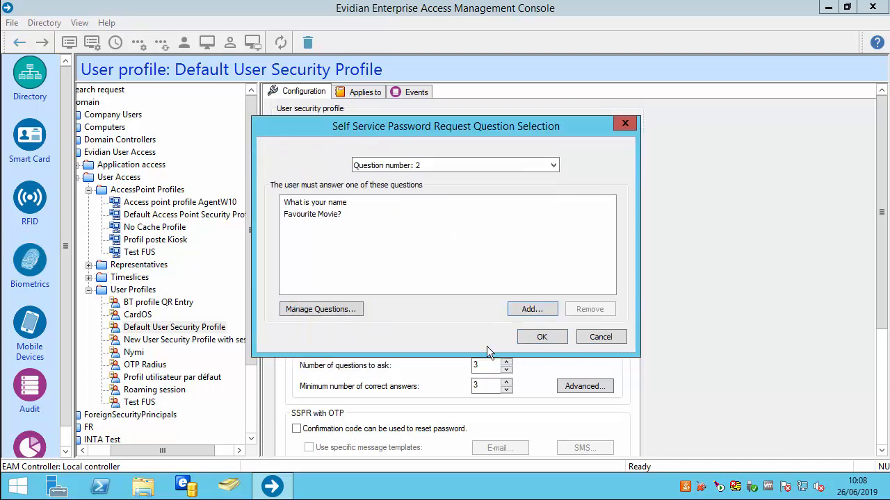
Try 'What is your name' for question 3, dismiss the already-used warning, and confirm the selection
left_click(415, 168)
left_click(410, 198)
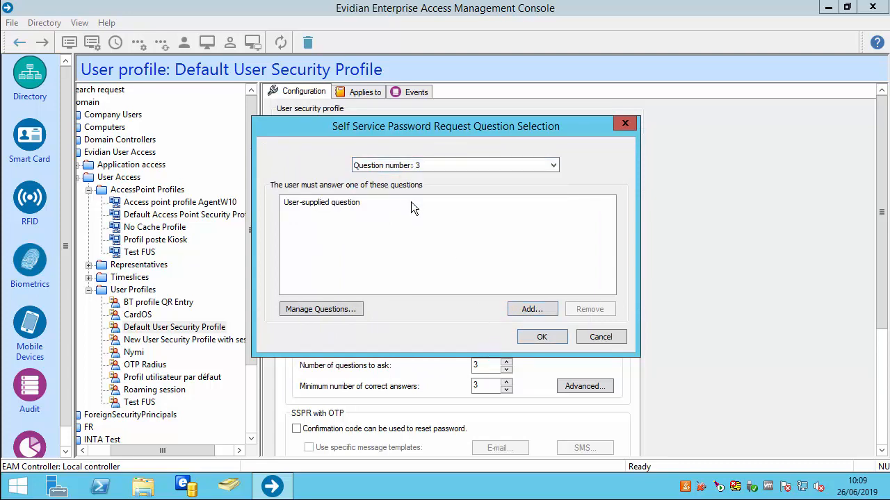
left_click(526, 309)
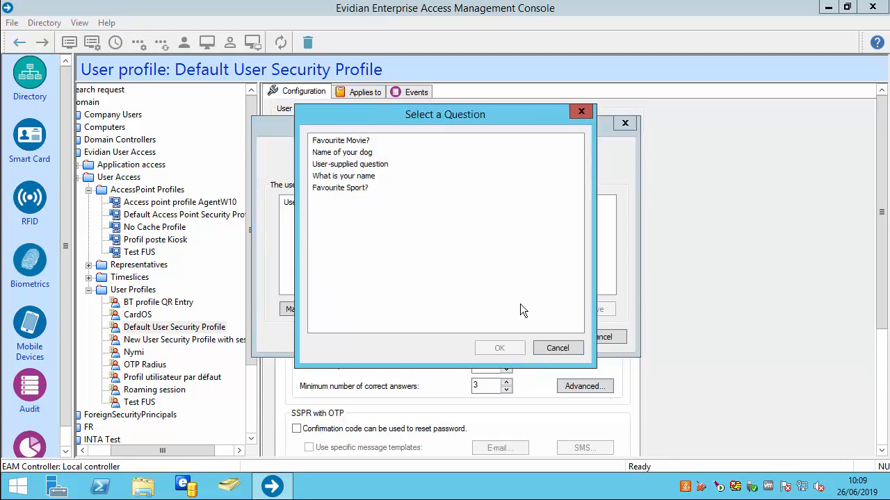
left_click(340, 177)
left_click(490, 347)
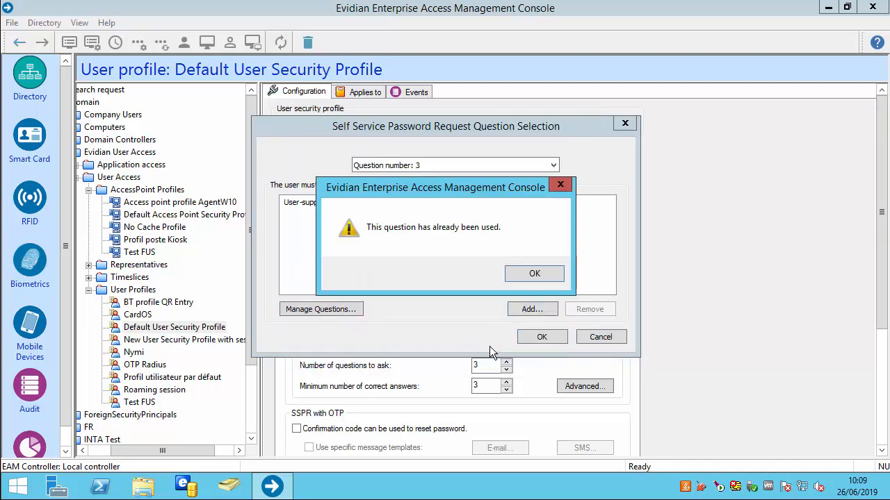
left_click(530, 277)
left_click(554, 340)
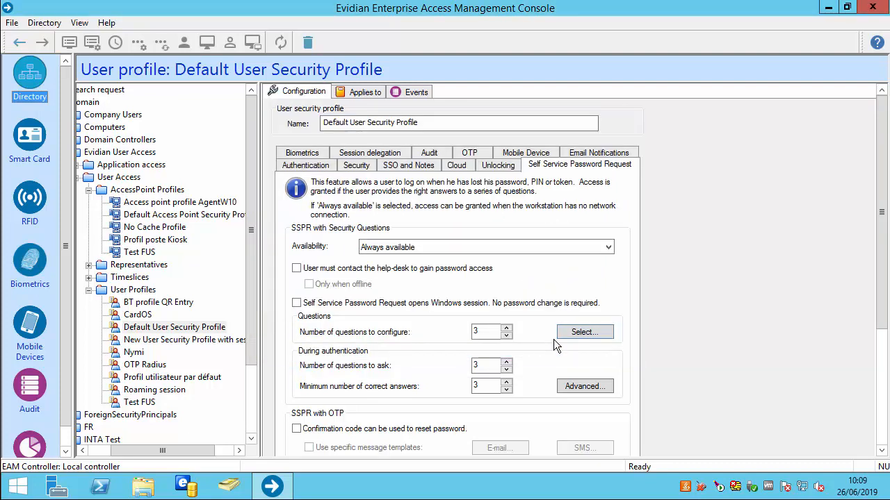
Accept the SSPR policy and apply the profile, confirming users must re-collect their answers
left_click(572, 389)
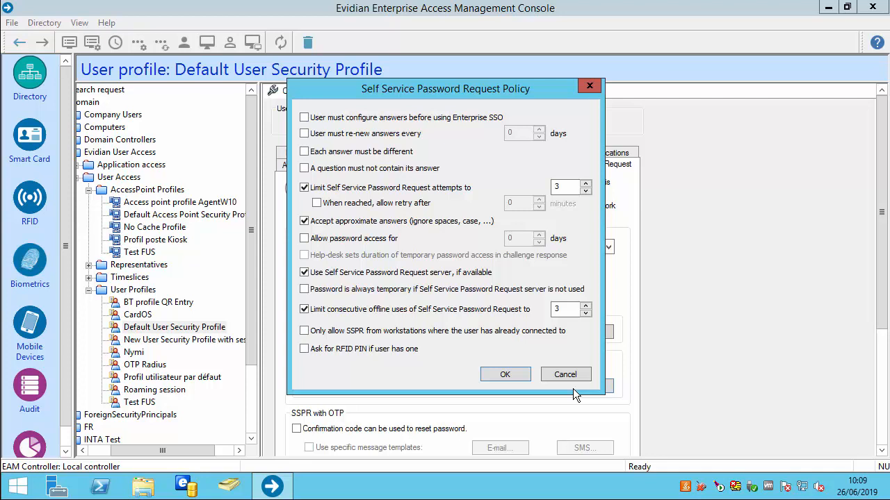
left_click(505, 376)
left_click_drag(880, 263, 880, 341)
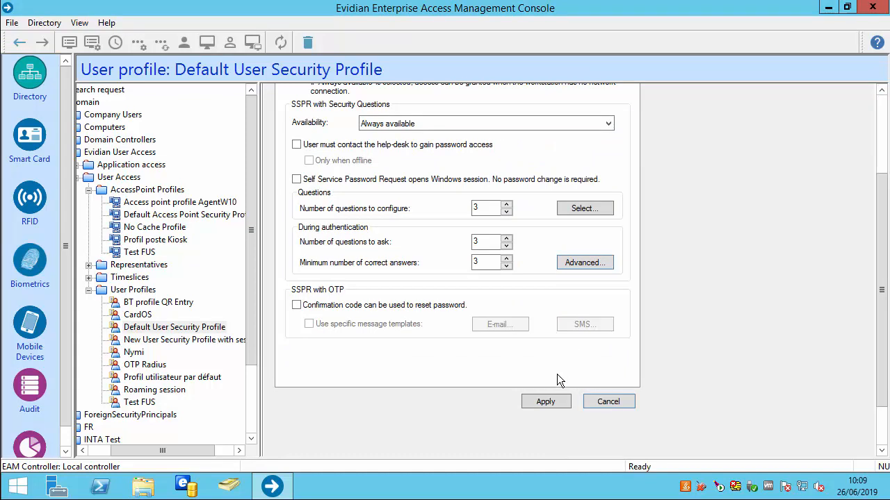
left_click(545, 402)
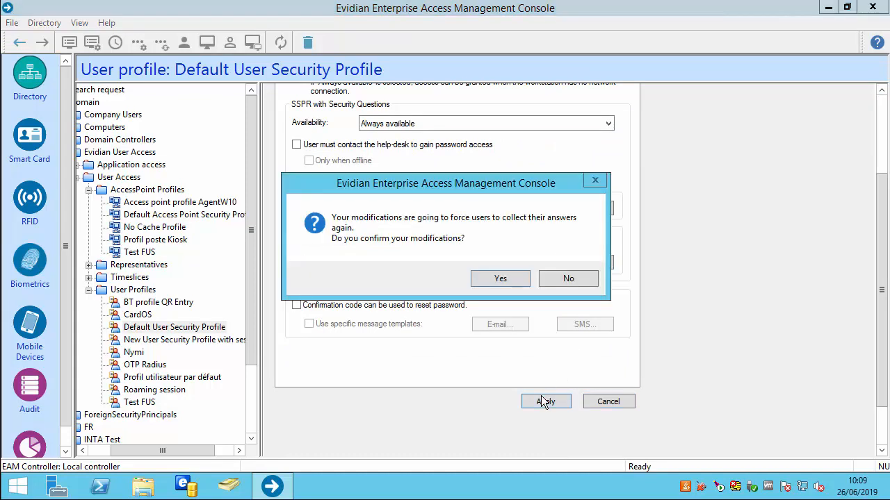
left_click(479, 278)
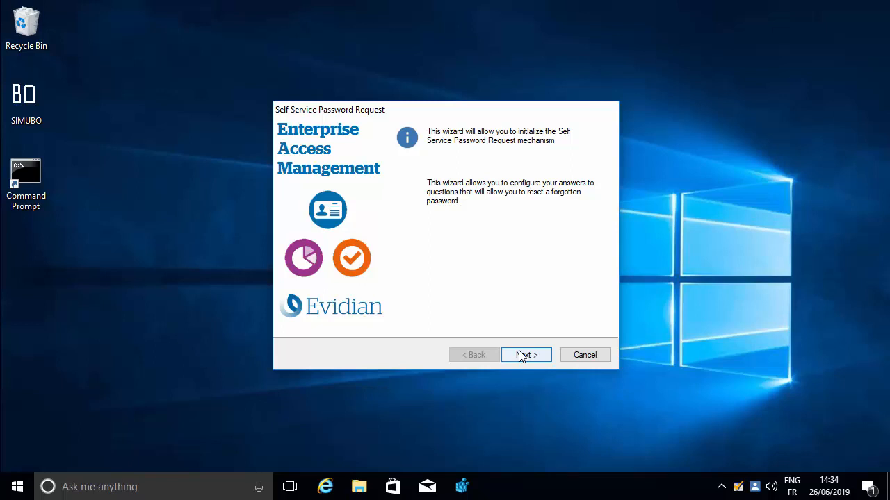
Enter an answer for the first question, Favourite Sport?, and continue to question 2
left_click(523, 355)
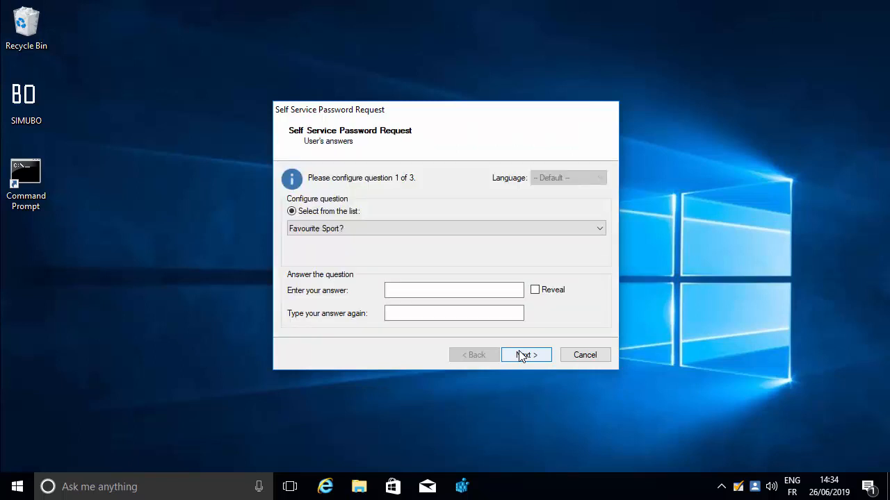
left_click(452, 290)
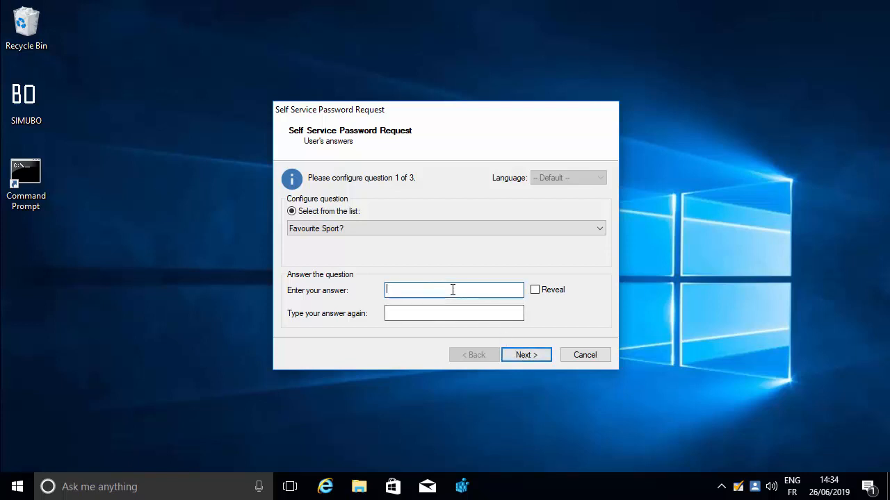
type("••••••")
left_click(534, 290)
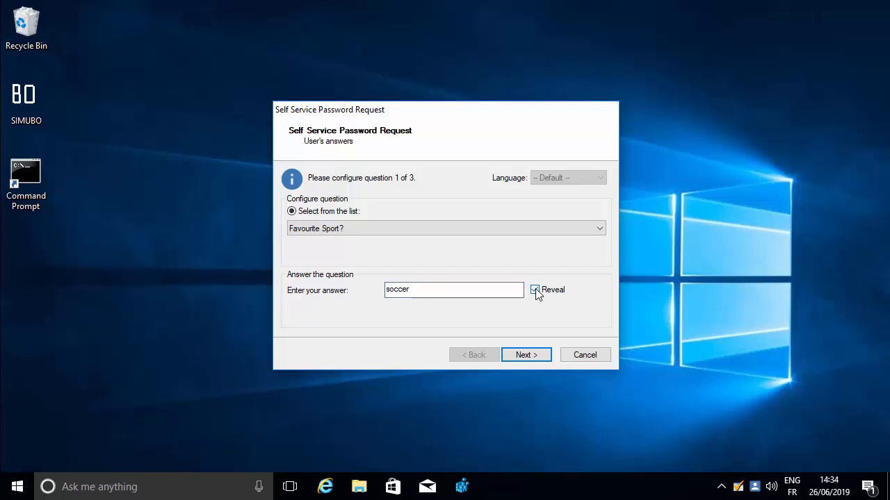
left_click(522, 354)
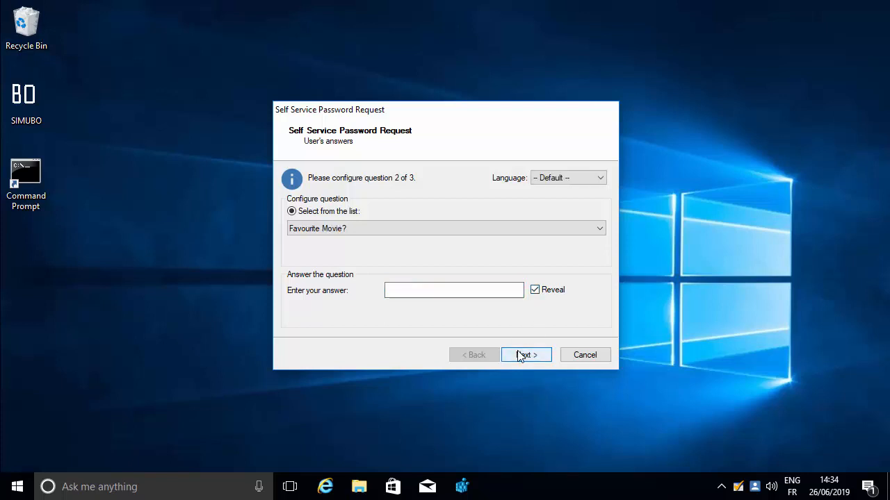
Choose 'What is your name' as question 2, enter and confirm its answer, and continue
left_click(371, 237)
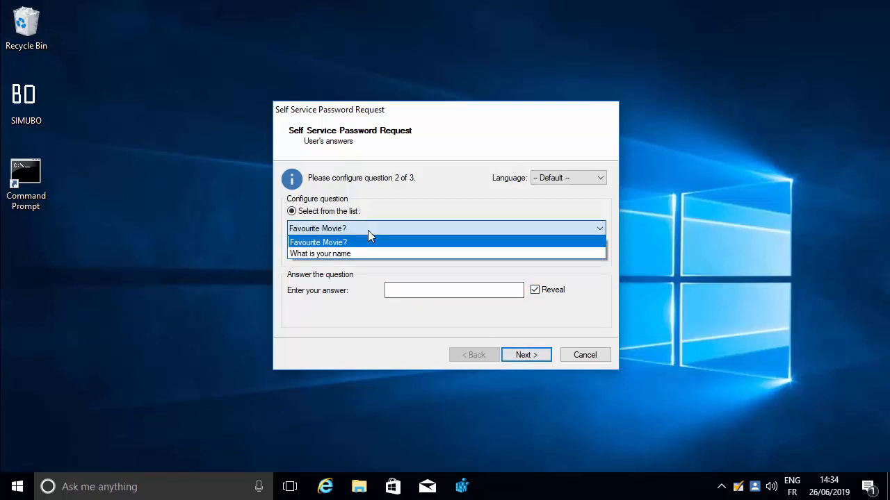
left_click(366, 253)
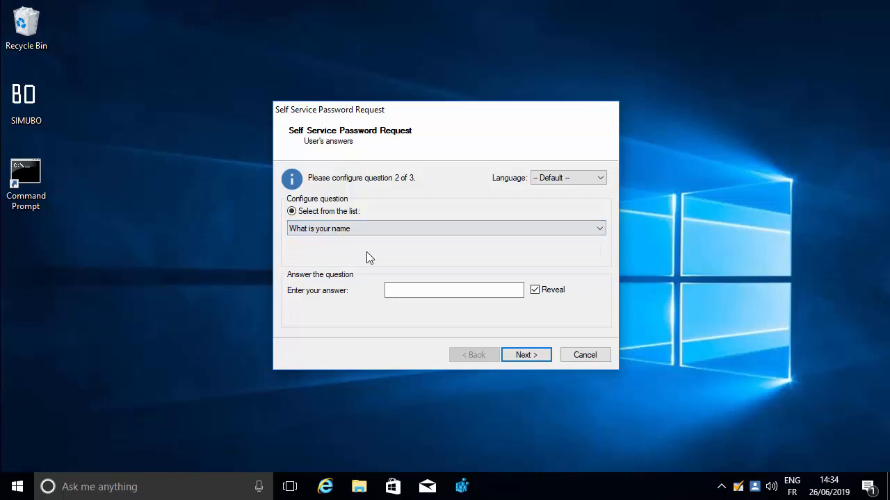
left_click(535, 290)
left_click(518, 290)
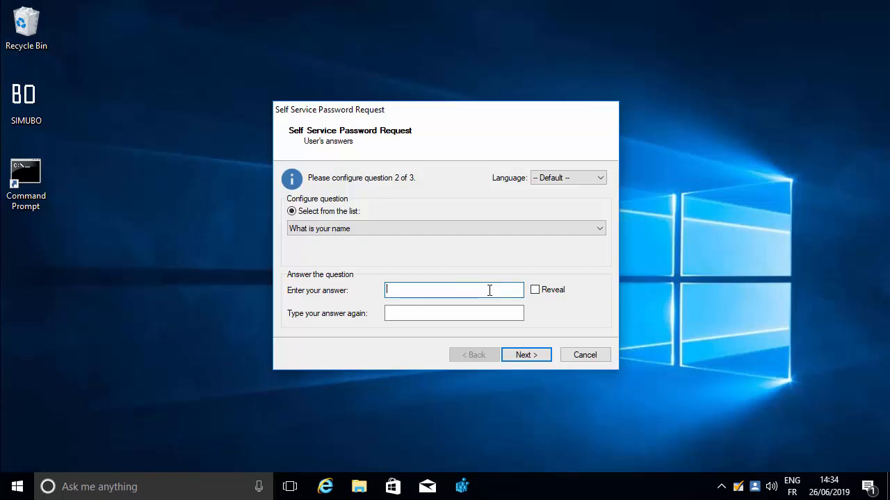
type("test")
left_click(559, 179)
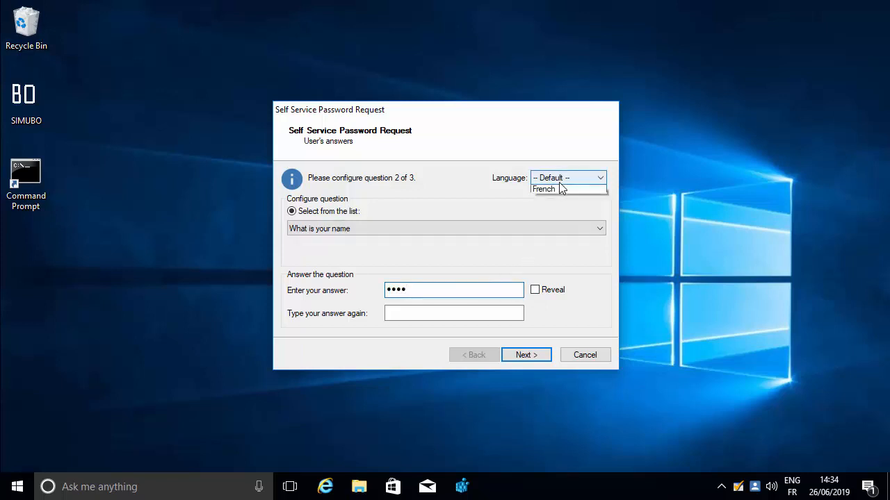
left_click(559, 182)
left_click(393, 313)
type("test")
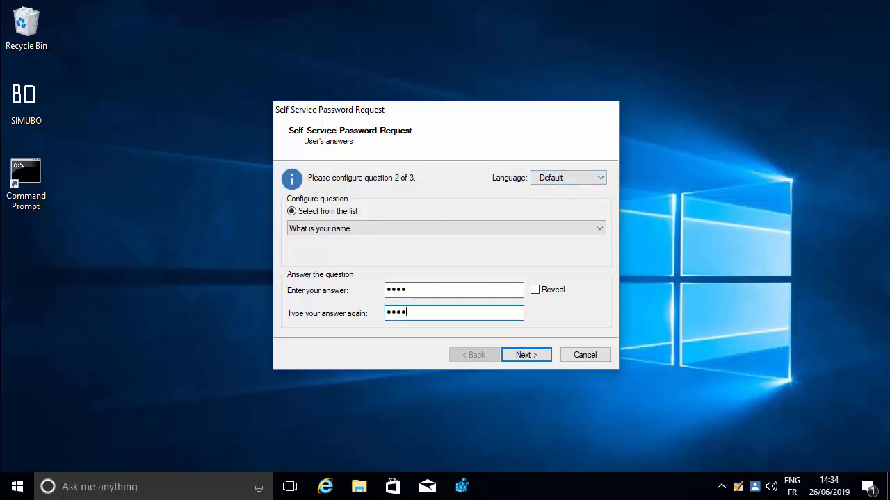
left_click(515, 355)
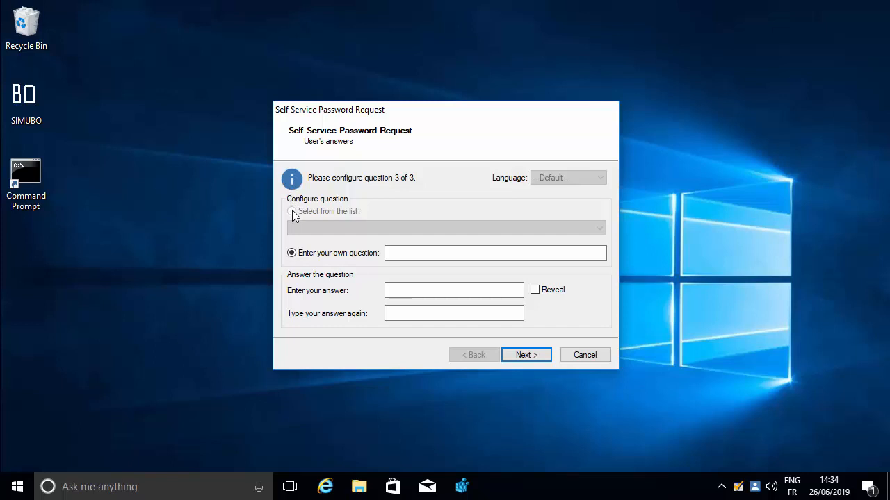
Write the custom question 'What is the name of my mother in law's' with a 3-character answer, which is rejected as too short
left_click(395, 253)
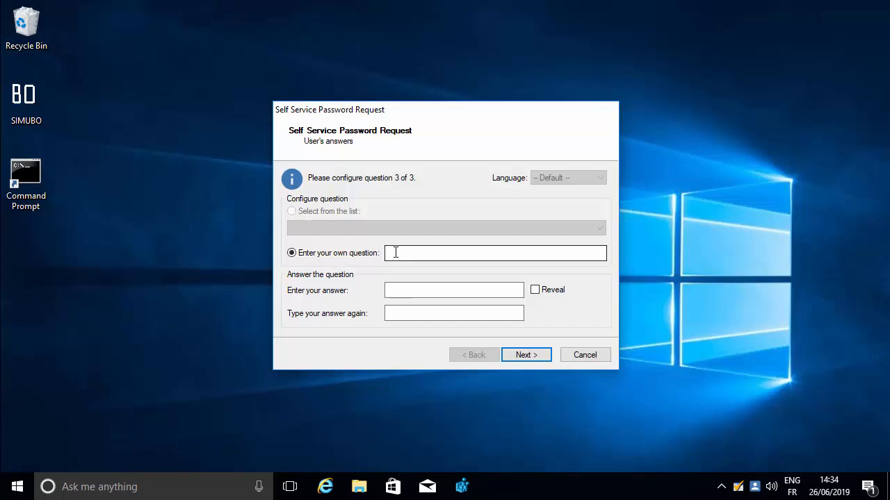
type("What is the name of my")
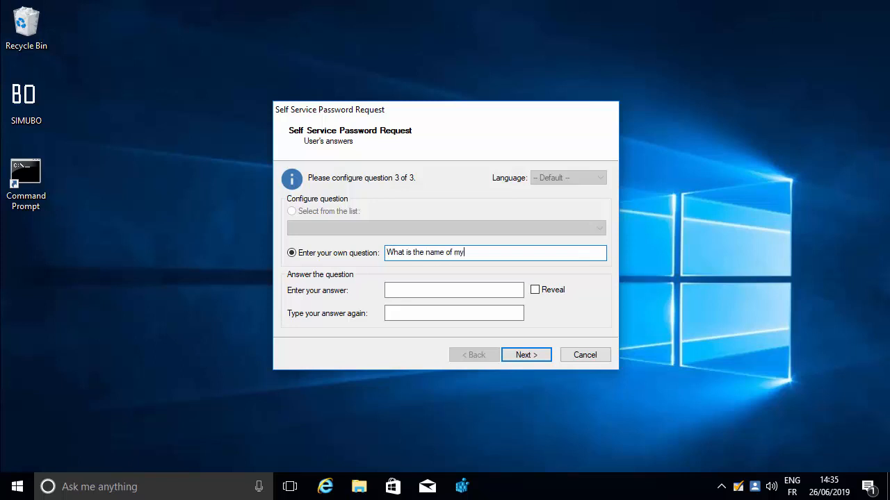
type(" mother in law's dog")
key("Tab")
type("•••")
key("Tab")
type("•••")
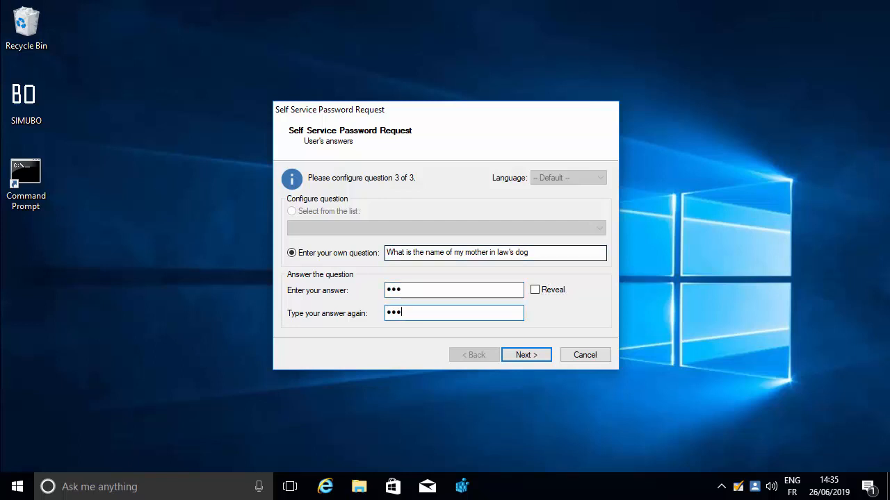
key("Return")
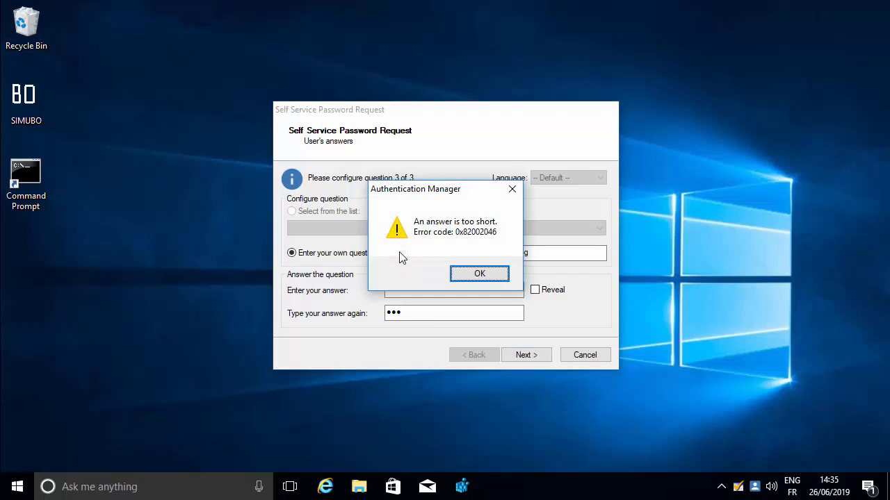
left_click(479, 276)
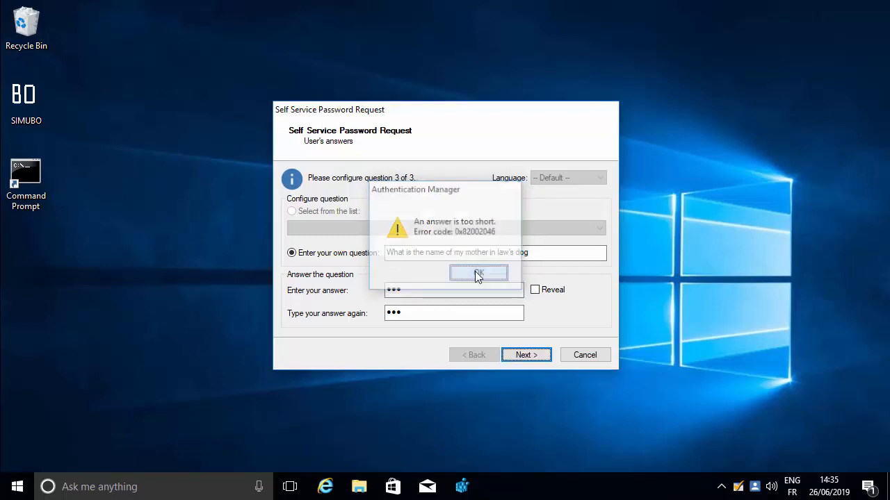
Replace the answer with a confirmed 7-character one, save all three answers, and finish the wizard
left_click_drag(421, 290, 384, 294)
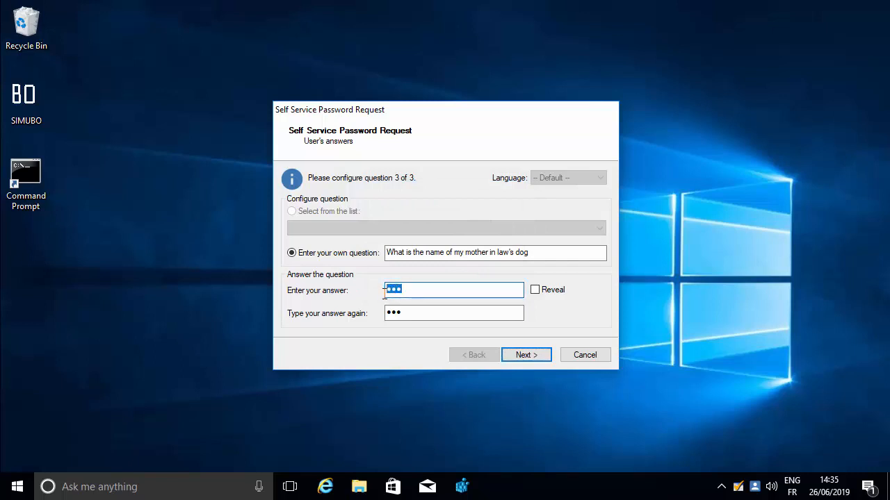
key("BackSpace")
type("•••••••")
key("Tab")
type("•••••••")
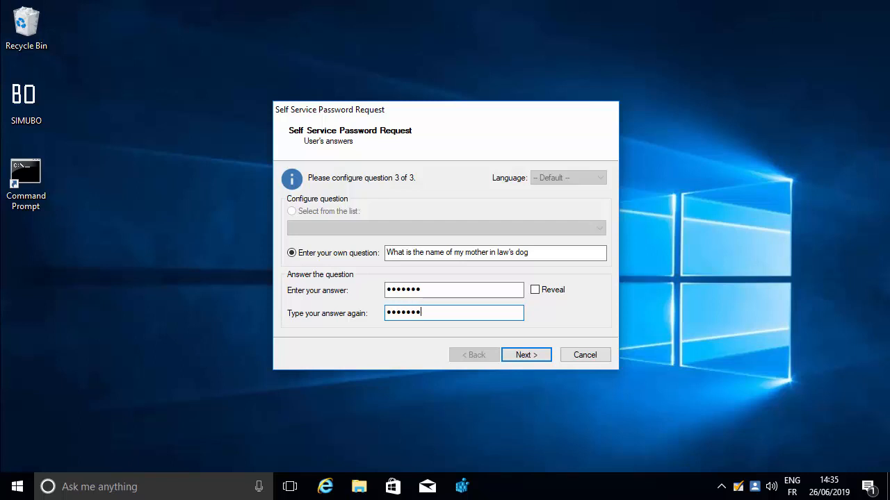
key("Tab")
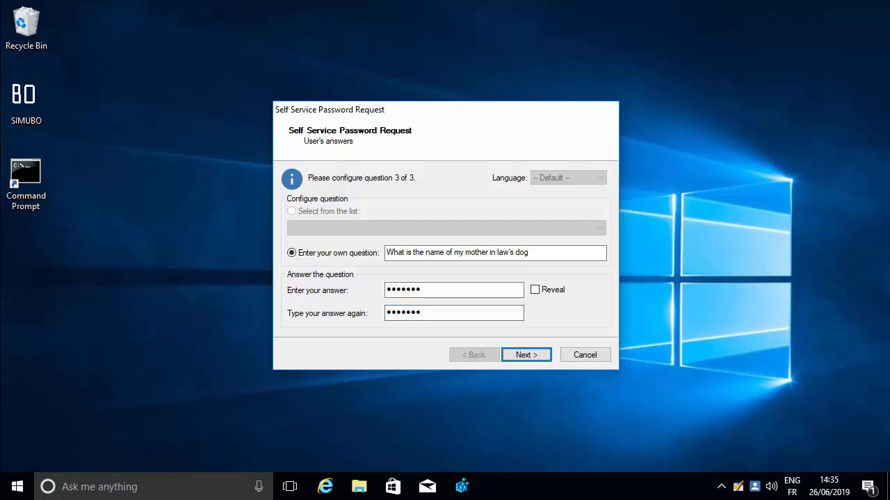
key("Return")
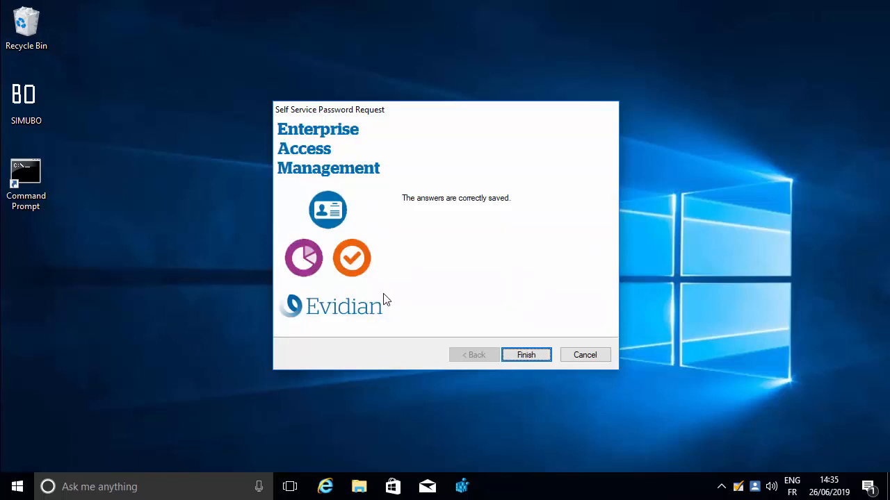
key("Return")
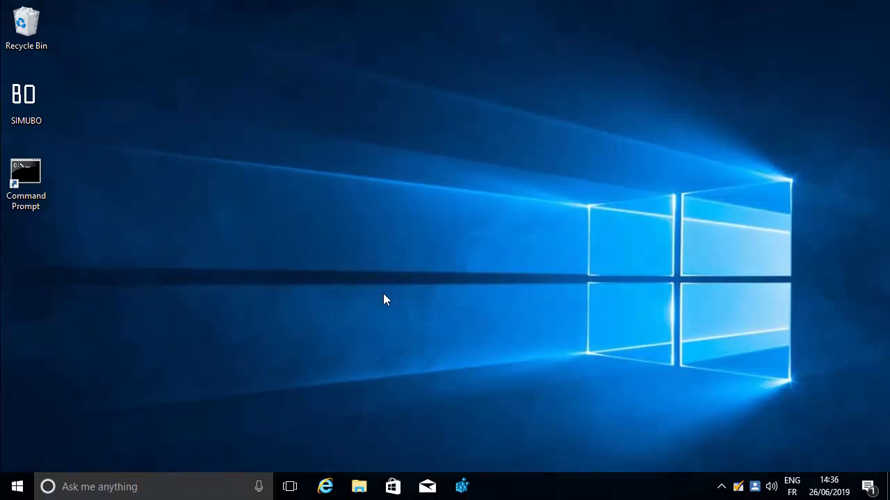